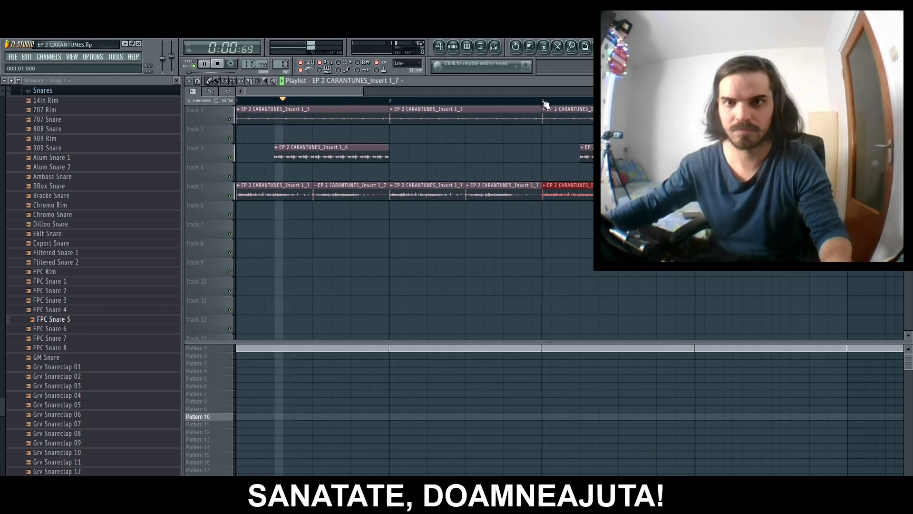
- Duplicate the selected Insert 1_7 clips further along Track 5 and stop the loop's playback
{"action": "key", "text": "ctrl+b"}
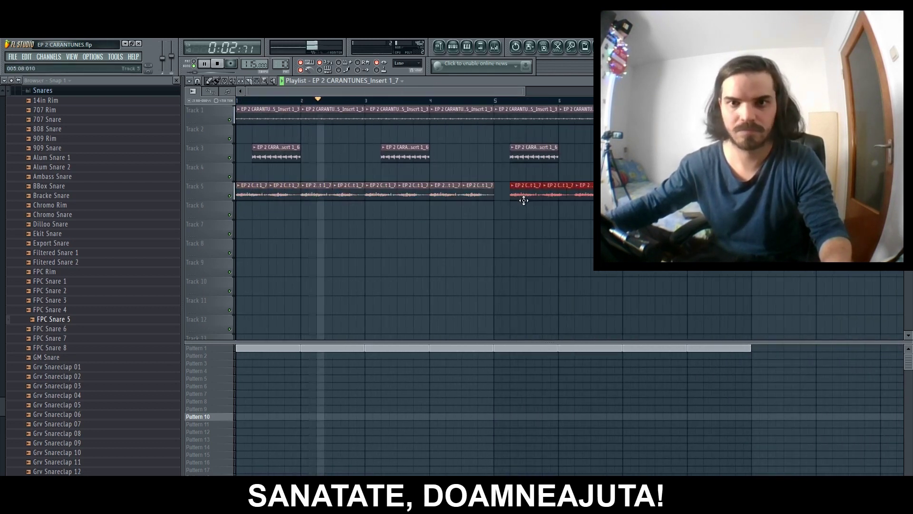
{"action": "left_click", "coordinate": [495, 46]}
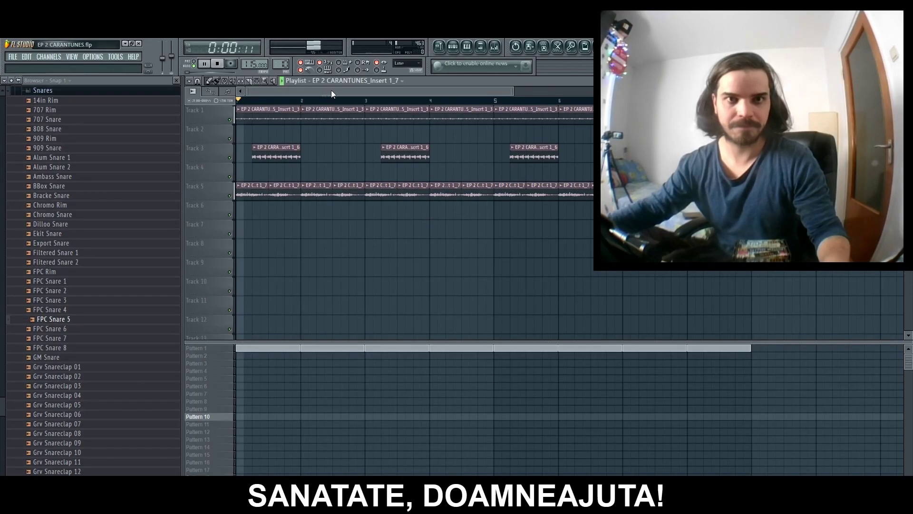
{"action": "key", "text": "space"}
{"action": "key", "text": "alt+Tab"}
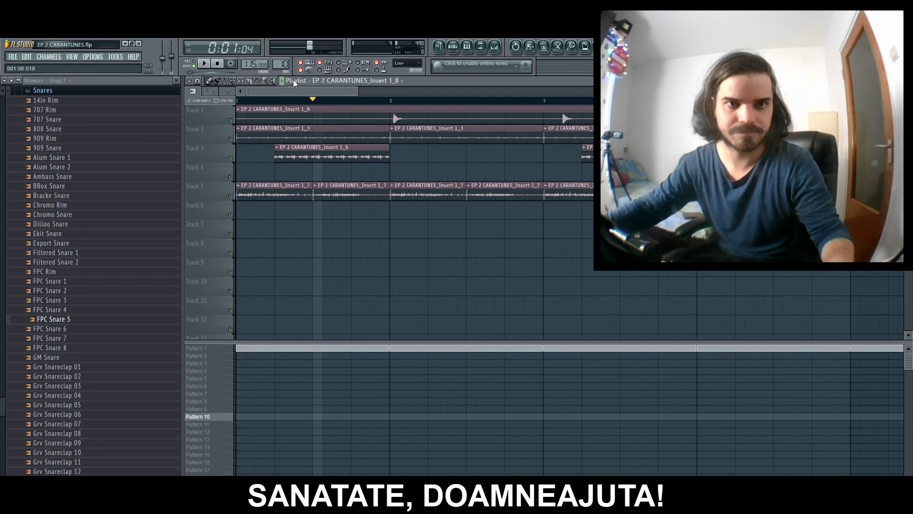
- Stop playback and cut the Insert 1_8 recording on Track 1 down to a single hit
{"action": "key", "text": "space"}
{"action": "left_click_drag", "start_coordinate": [241, 118], "coordinate": [394, 117]}
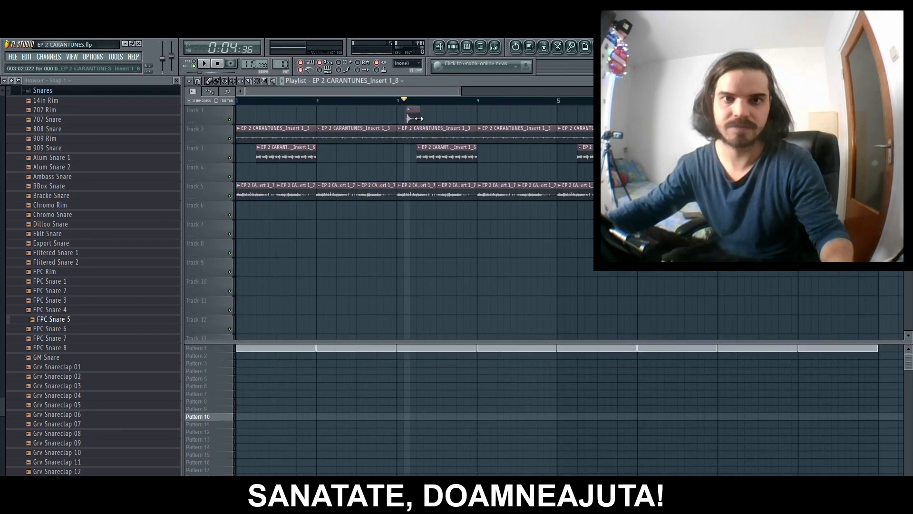
{"action": "double_click", "coordinate": [412, 117]}
{"action": "left_click", "coordinate": [577, 348]}
{"action": "left_click", "coordinate": [410, 273]}
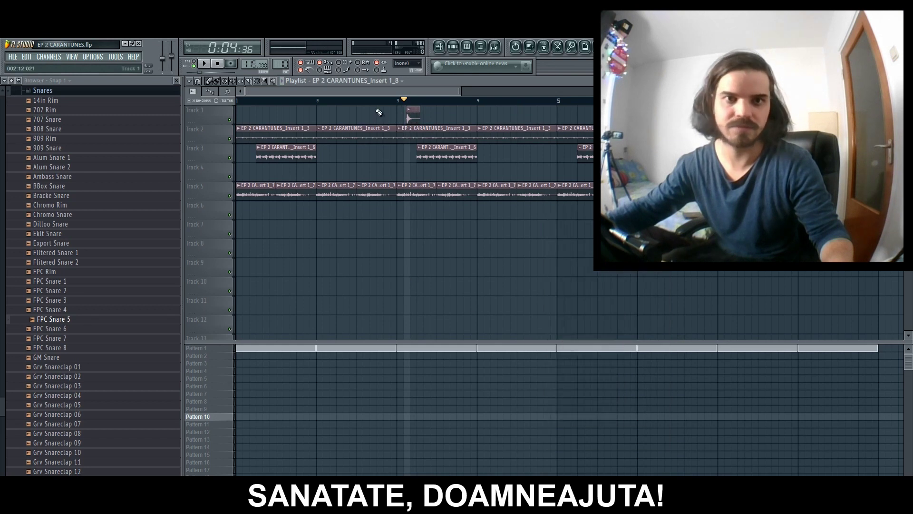
- Set the main snap to Line and save the project
{"action": "scroll", "coordinate": [379, 98], "scroll_direction": "up", "scroll_amount": 4}
{"action": "left_click", "coordinate": [409, 63]}
{"action": "left_click", "coordinate": [417, 80]}
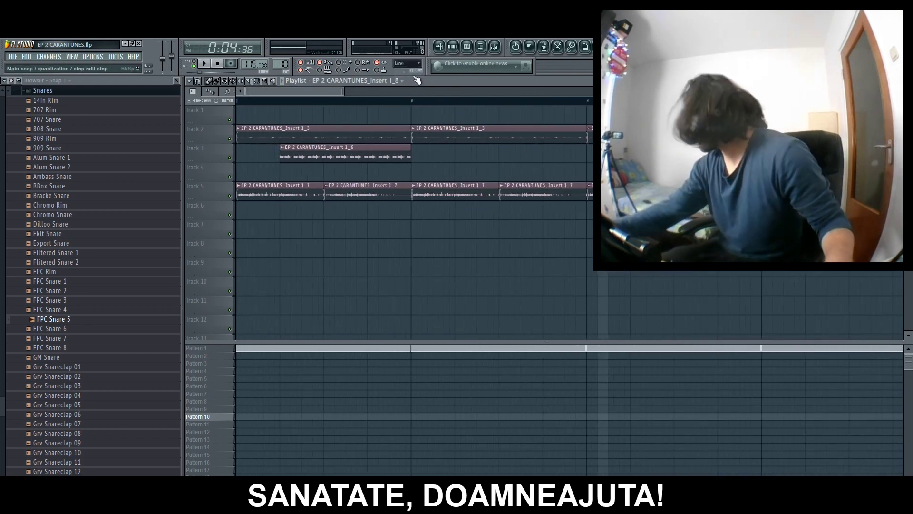
{"action": "key", "text": "ctrl+s"}
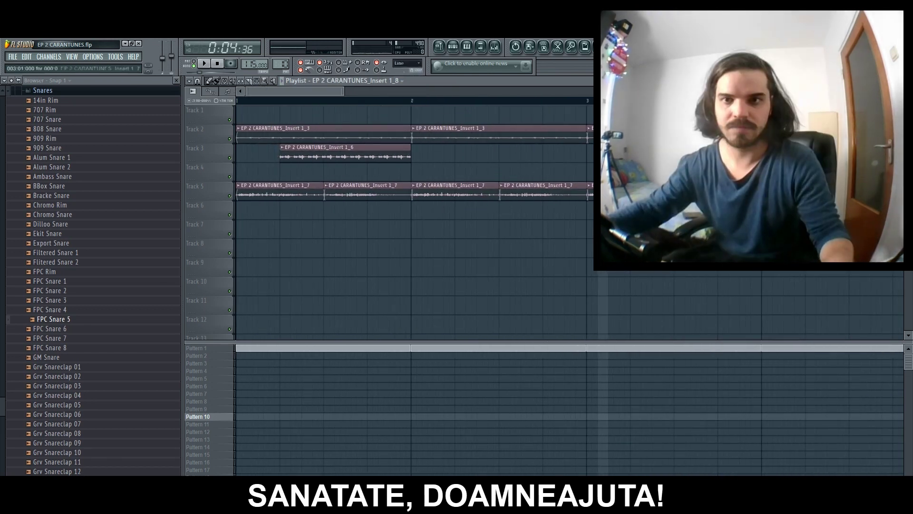
{"action": "left_click", "coordinate": [408, 63]}
{"action": "left_click", "coordinate": [404, 78]}
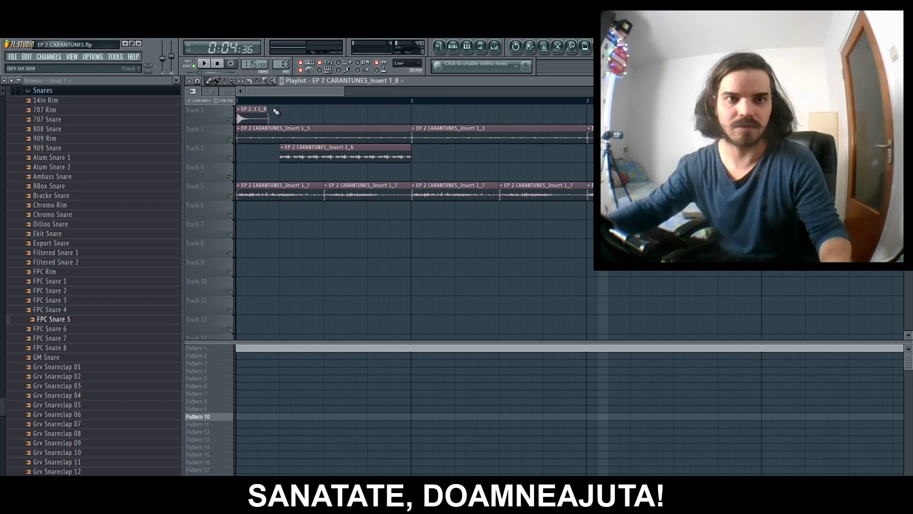
- Place a copy of the short Insert 1_8 hit on Track 1 at beat 3 of bar 1 and play the loop
{"action": "key", "text": "space"}
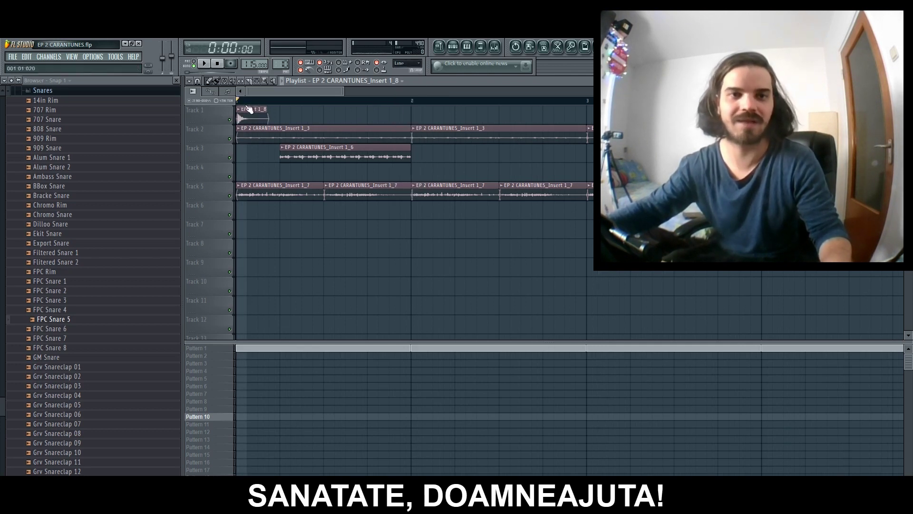
{"action": "left_click", "coordinate": [329, 117]}
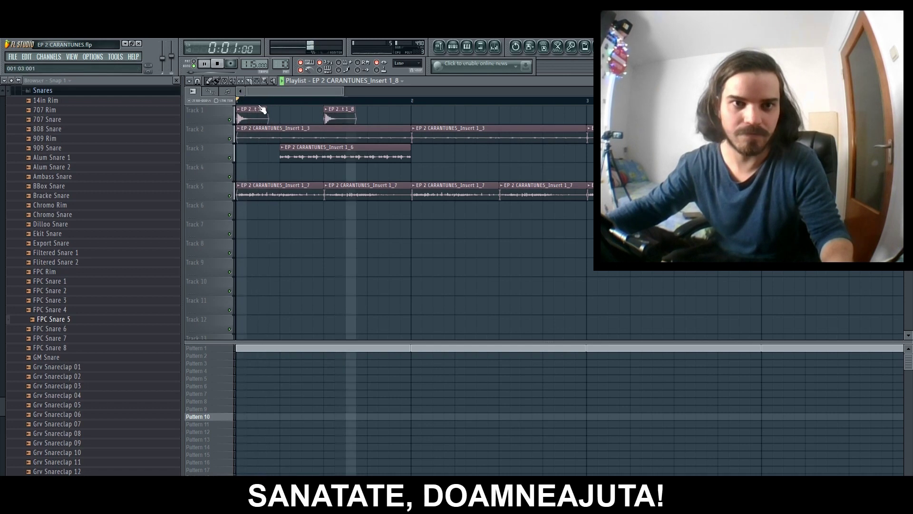
{"action": "scroll", "coordinate": [264, 100], "scroll_direction": "up", "scroll_amount": 3}
{"action": "scroll", "coordinate": [253, 109], "scroll_direction": "up", "scroll_amount": 2}
{"action": "scroll", "coordinate": [401, 67], "scroll_direction": "up", "scroll_amount": 2}
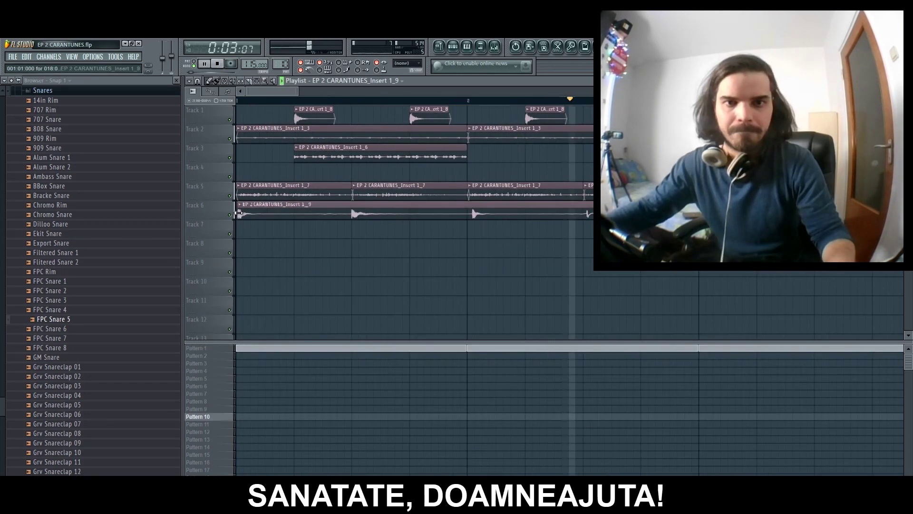
- Trim the start of the Insert 1_9 recording on Track 6 up to its hit in the middle of bar 2
{"action": "left_click_drag", "start_coordinate": [240, 214], "coordinate": [587, 214]}
{"action": "key", "text": "space"}
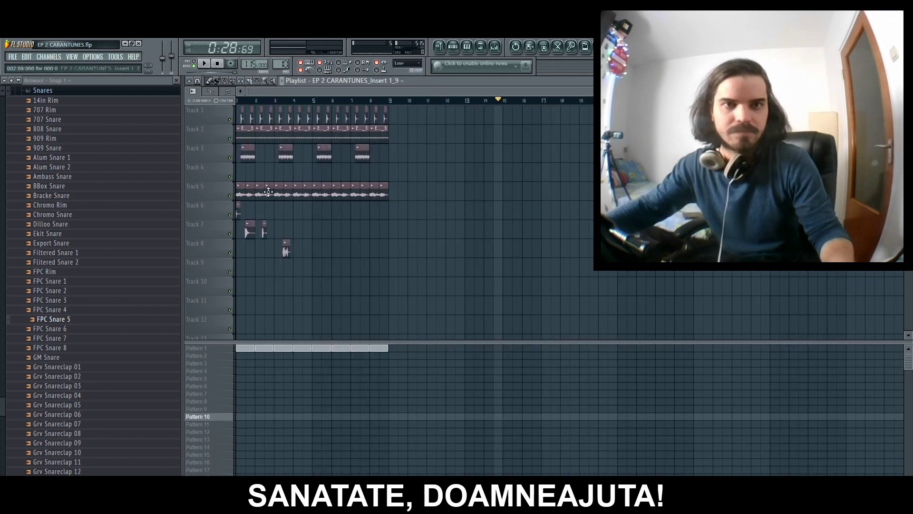
{"action": "scroll", "coordinate": [268, 101], "scroll_direction": "up", "scroll_amount": 8}
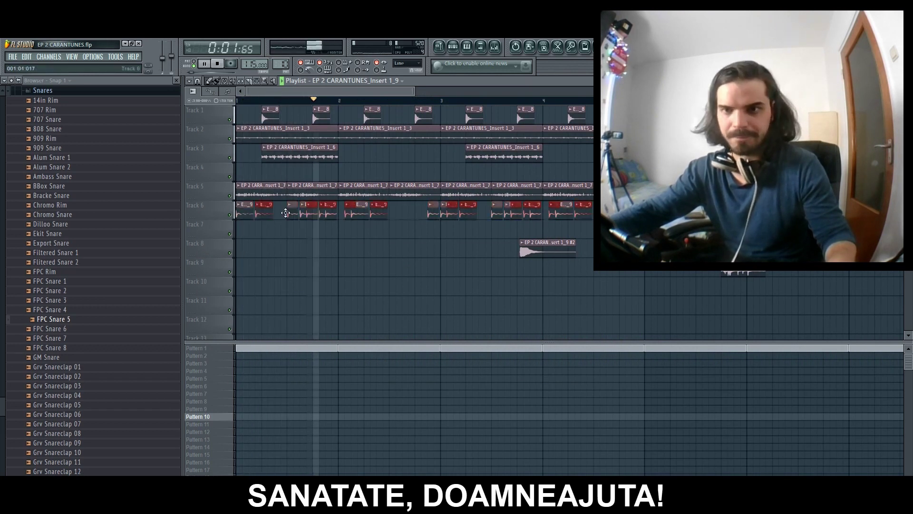
{"action": "scroll", "coordinate": [350, 249], "scroll_direction": "down", "scroll_amount": 2}
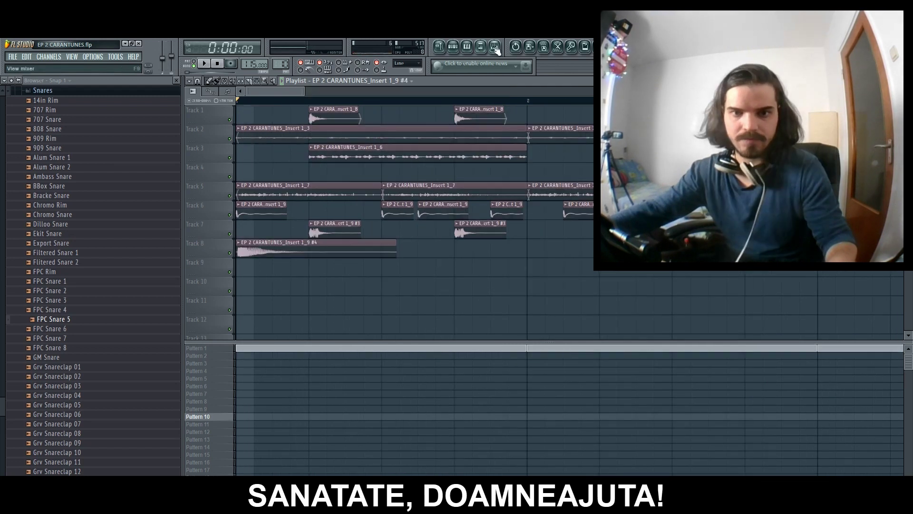
- Add Fruity Parametric EQ 2 to the Insert 1_9 #4 mixer track and turn band 1 into a high-pass filter
{"action": "key", "text": "F9"}
{"action": "left_click", "coordinate": [794, 284]}
{"action": "left_click", "coordinate": [804, 411]}
{"action": "right_click", "coordinate": [237, 219]}
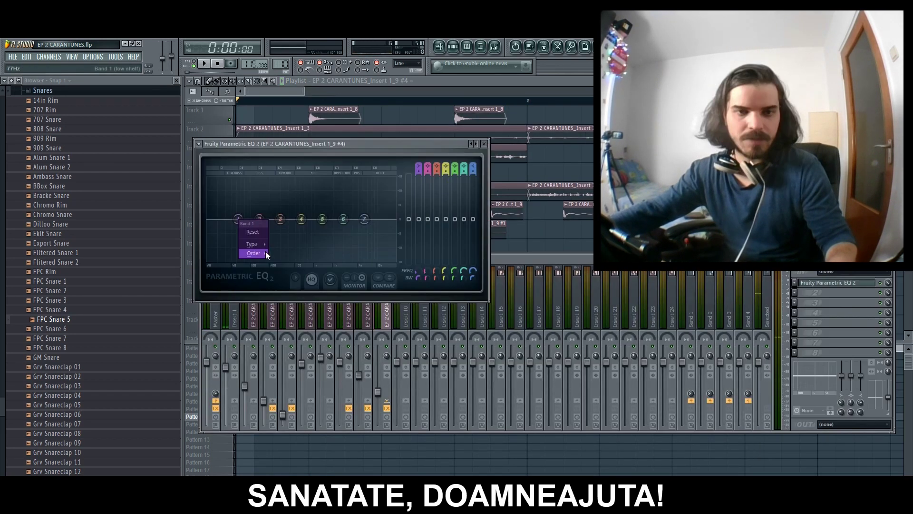
{"action": "left_click", "coordinate": [288, 271]}
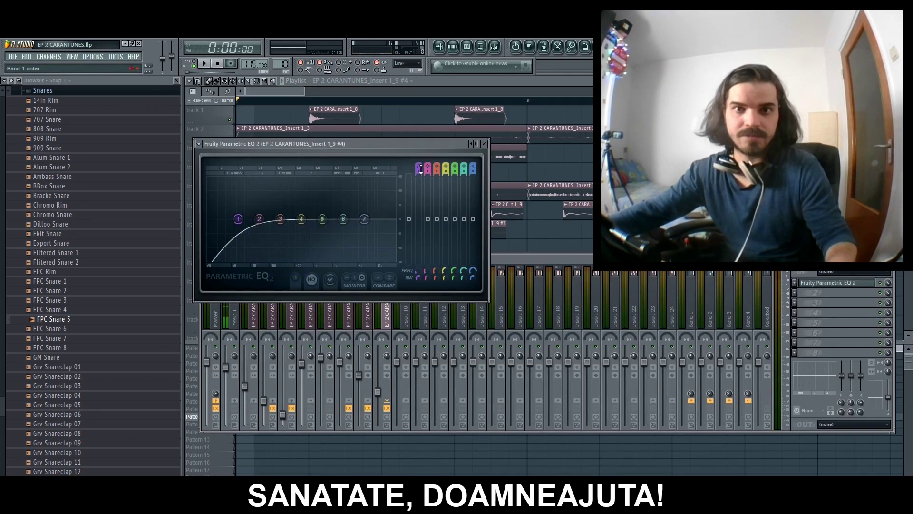
- Save the project and raise the frequency of the equalizer's high-pass band 1 during playback
{"action": "key", "text": "ctrl+s"}
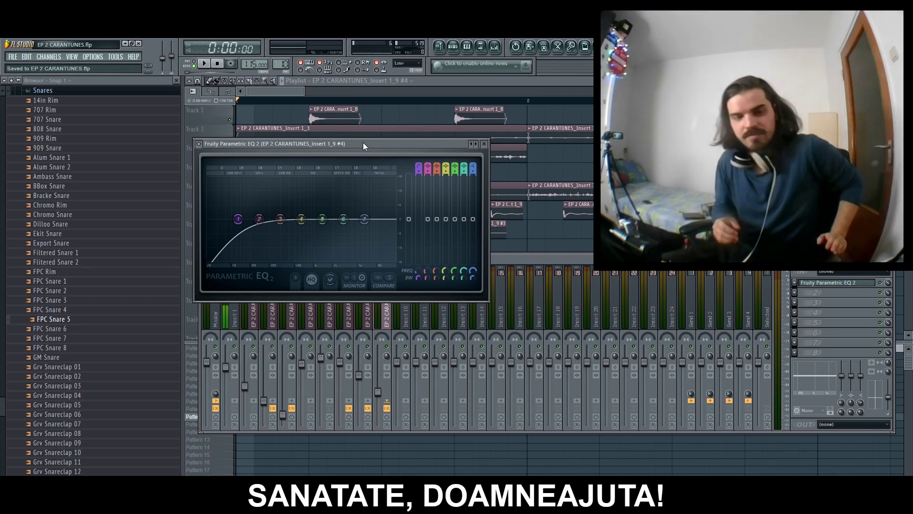
{"action": "key", "text": "space"}
{"action": "left_click_drag", "start_coordinate": [238, 219], "coordinate": [271, 230]}
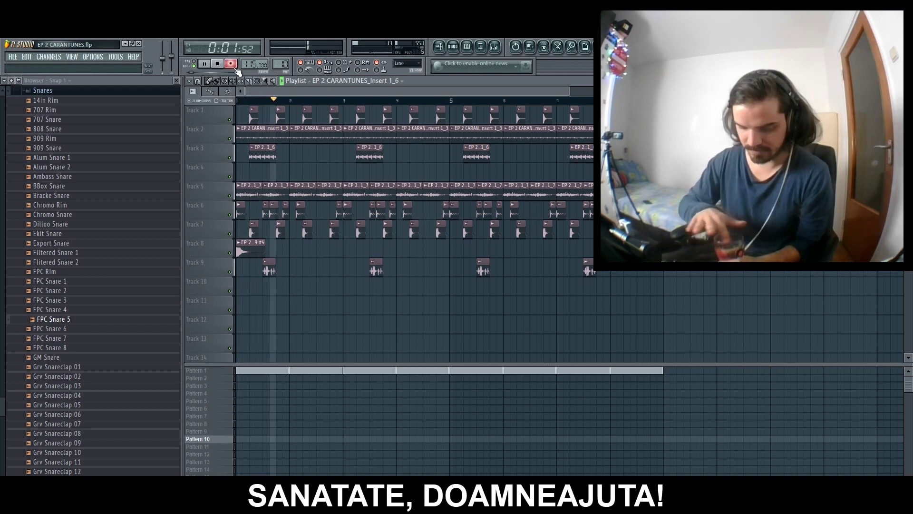
- Stop playback and lengthen the Insert 1_10 #2 clip on Track 11 to just before bar 2
{"action": "key", "text": "space"}
{"action": "left_click_drag", "start_coordinate": [534, 93], "coordinate": [312, 92]}
{"action": "left_click_drag", "start_coordinate": [316, 171], "coordinate": [287, 310]}
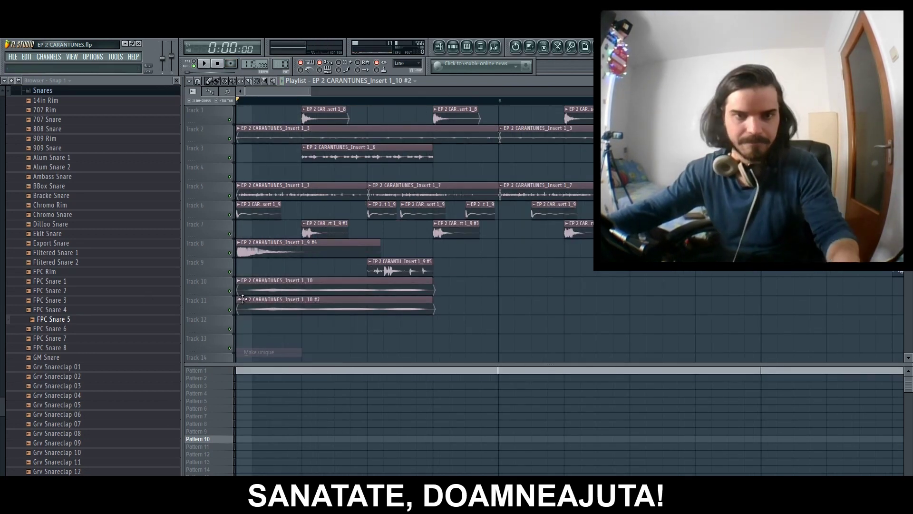
{"action": "left_click_drag", "start_coordinate": [433, 305], "coordinate": [482, 304]}
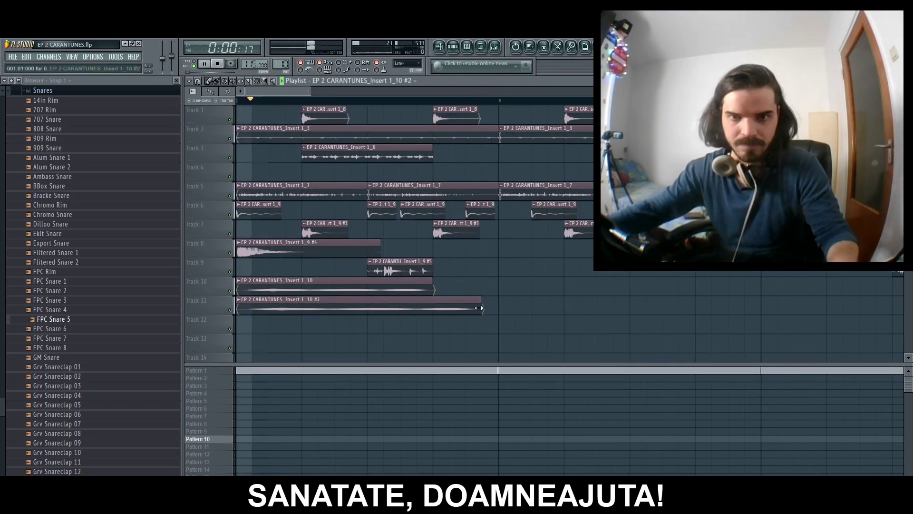
- Open the clip options of the Insert 1_10 #3 clip on Track 12
{"action": "scroll", "coordinate": [474, 232], "scroll_direction": "down", "scroll_amount": 2}
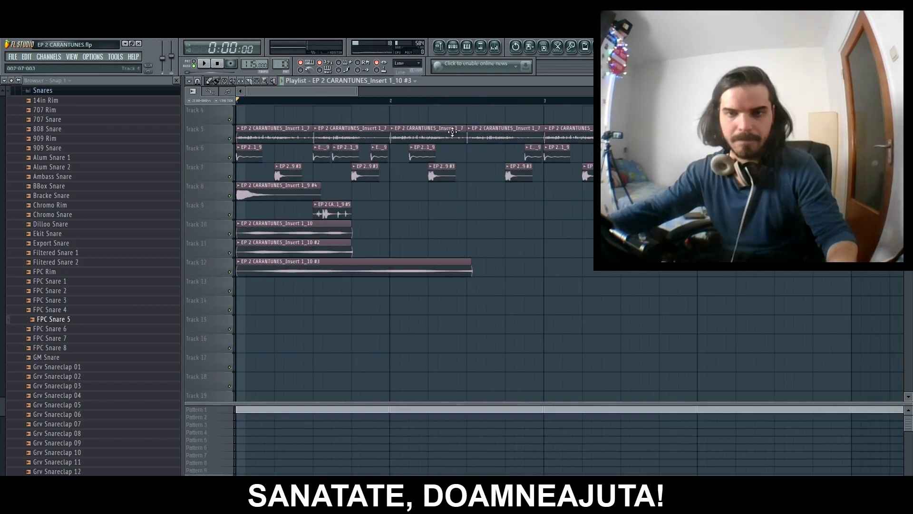
{"action": "left_click", "coordinate": [242, 260]}
{"action": "left_click", "coordinate": [284, 271]}
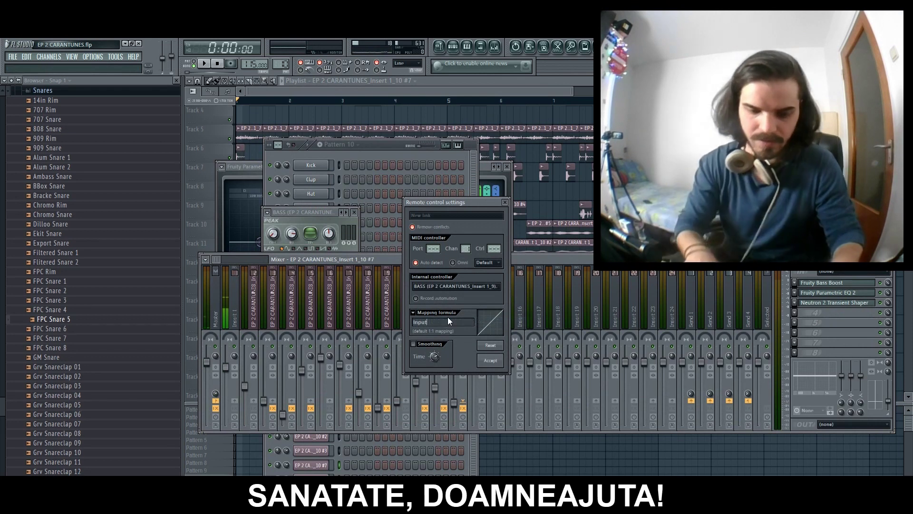
- Link the parameter to the BASS peak controller of Insert 1_9 and move the channel rack upward
{"action": "key", "text": "Return"}
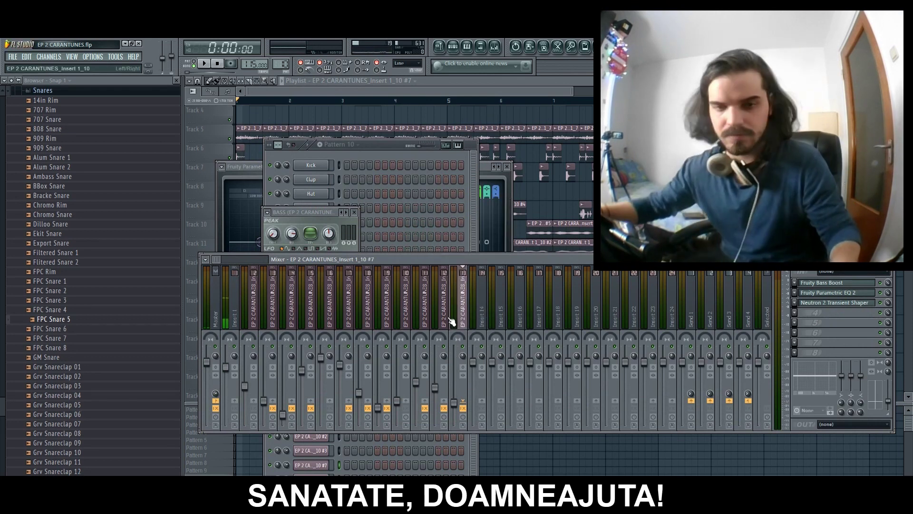
{"action": "left_click", "coordinate": [287, 222]}
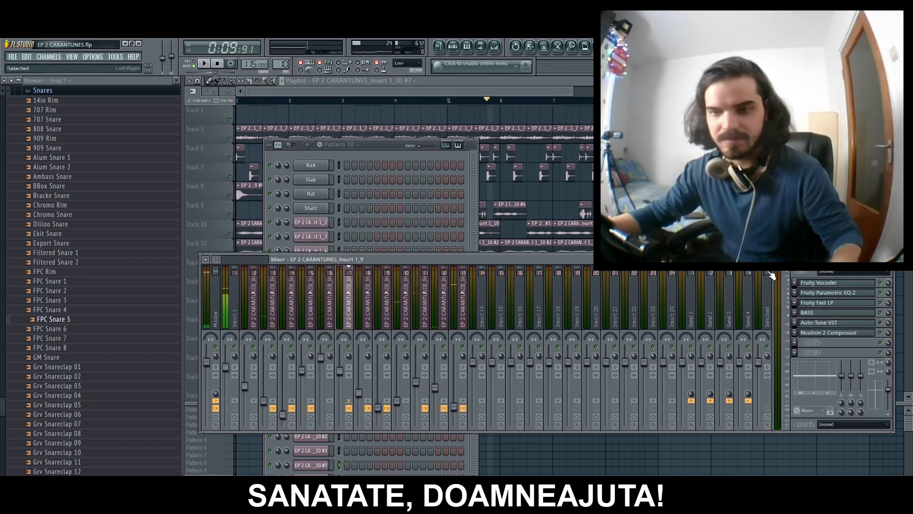
{"action": "left_click_drag", "start_coordinate": [397, 150], "coordinate": [395, 126]}
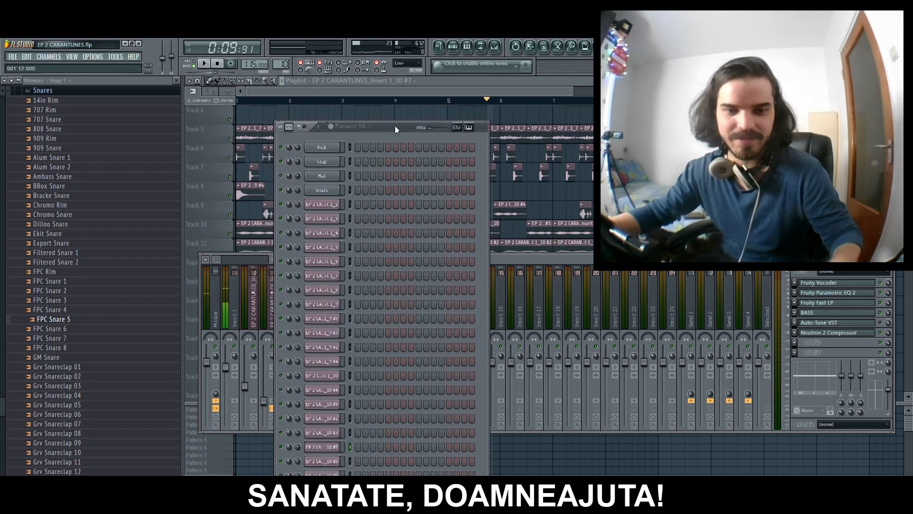
{"action": "left_click", "coordinate": [570, 261]}
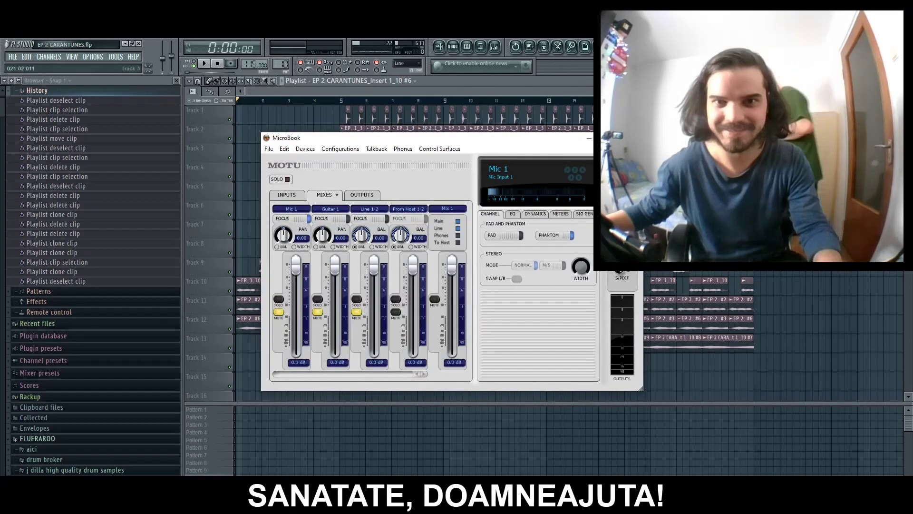
- Stop the arrangement's playback, put away the MOTU MicroBook mixer and start a new recording from the beginning
{"action": "key", "text": "F9"}
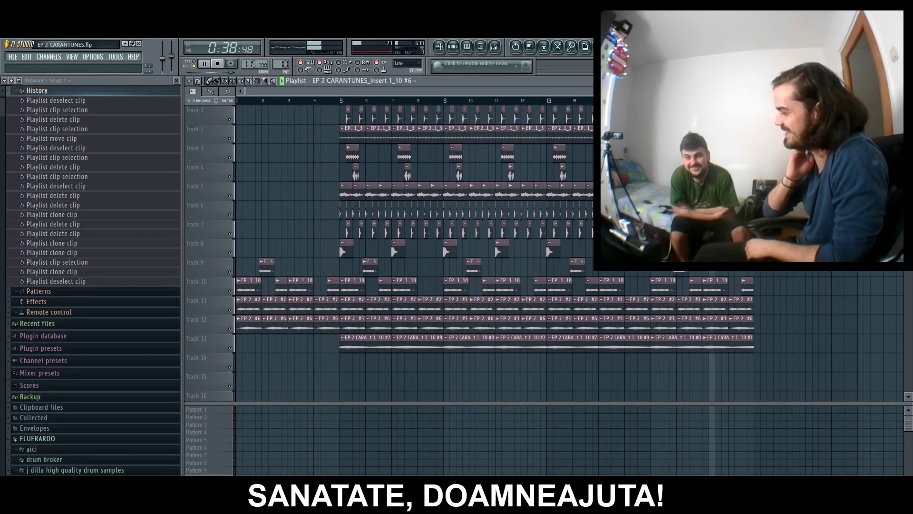
{"action": "key", "text": "space"}
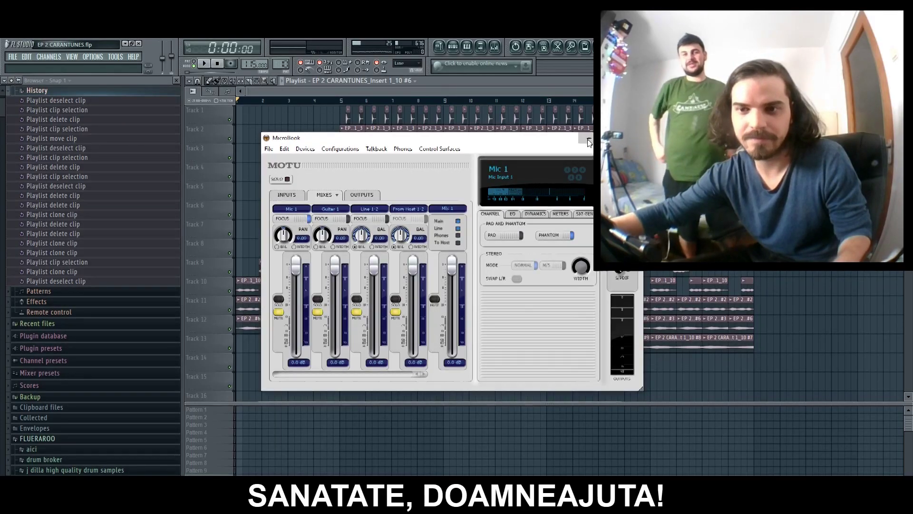
{"action": "left_click", "coordinate": [803, 209]}
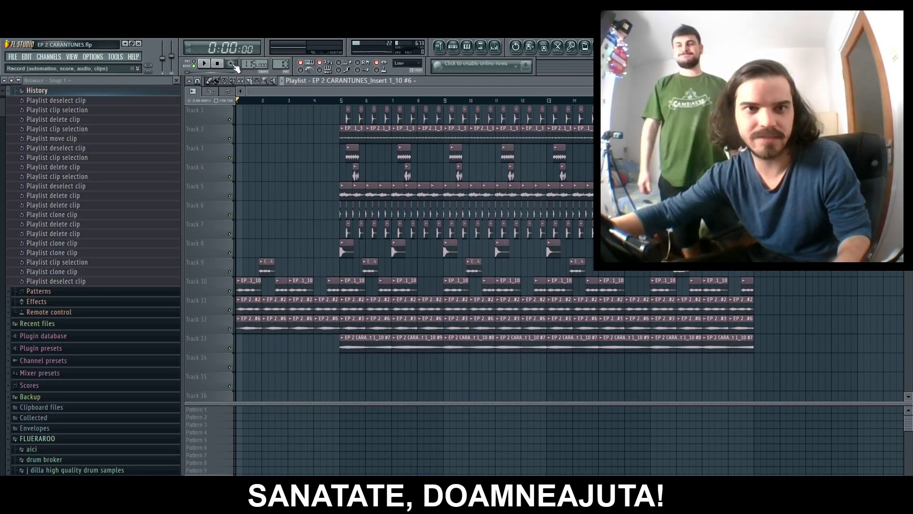
{"action": "key", "text": "space"}
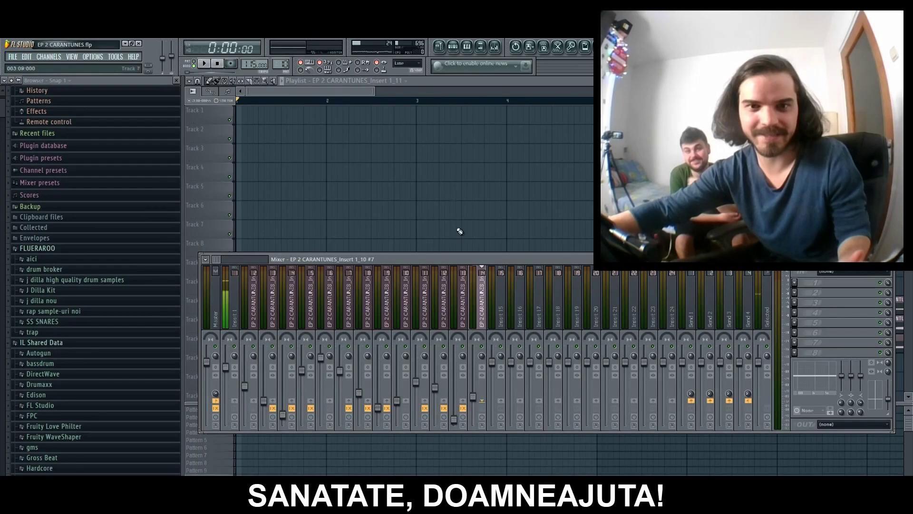
- Switch to the MOTU MicroBook mixer to check the interface's mix and return to the playlist
{"action": "key", "text": "F9"}
{"action": "key", "text": "alt+Tab"}
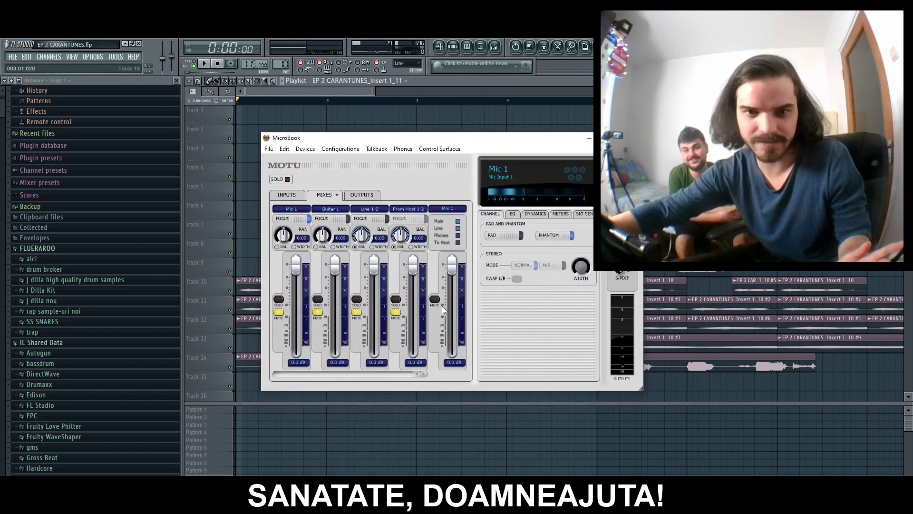
{"action": "left_click", "coordinate": [637, 457]}
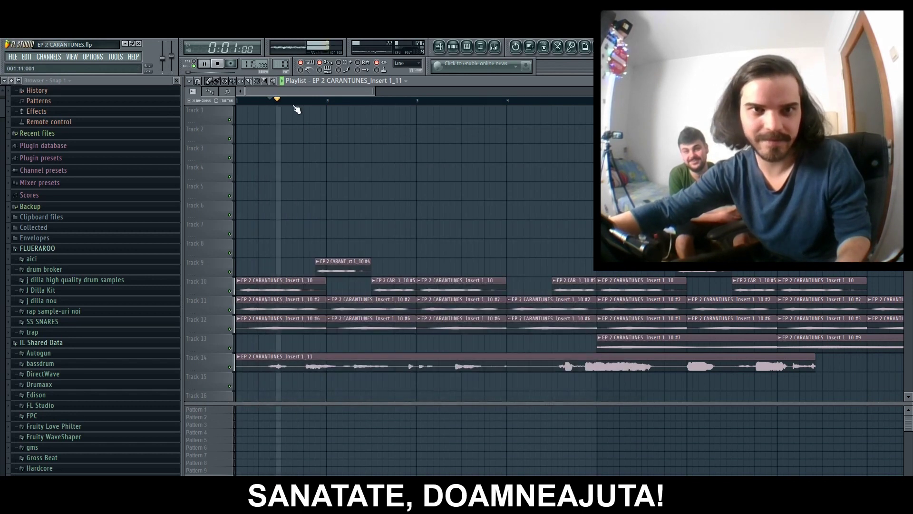
- Stop playback, trim the start of the Insert 1_11 recording on Track 14 and save the project
{"action": "scroll", "coordinate": [295, 98], "scroll_direction": "up", "scroll_amount": 3}
{"action": "key", "text": "space"}
{"action": "scroll", "coordinate": [398, 87], "scroll_direction": "down", "scroll_amount": 3}
{"action": "left_click_drag", "start_coordinate": [238, 367], "coordinate": [522, 373]}
{"action": "key", "text": "ctrl+s"}
- Add Fruity Reeverb and FabFilter Timeless 2 to the Insert 1_11 mixer track and play the result
{"action": "key", "text": "F9"}
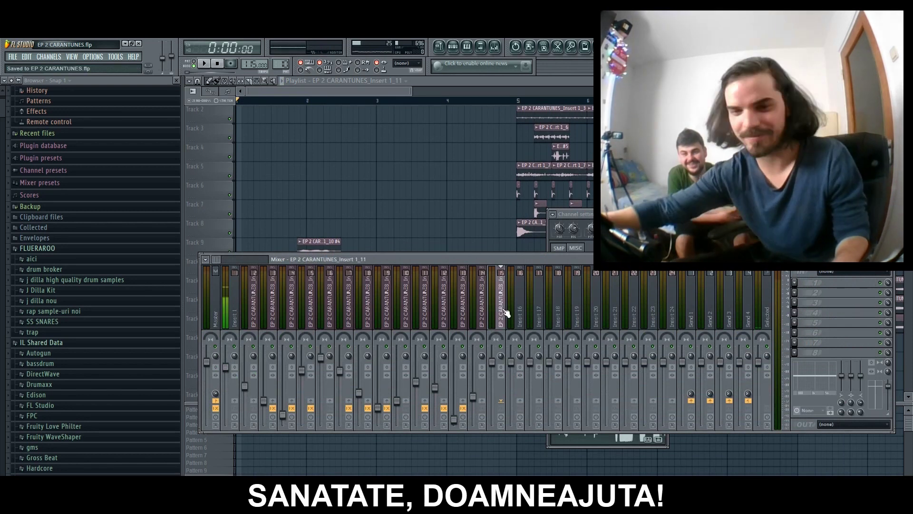
{"action": "left_click", "coordinate": [497, 376]}
{"action": "key", "text": "space"}
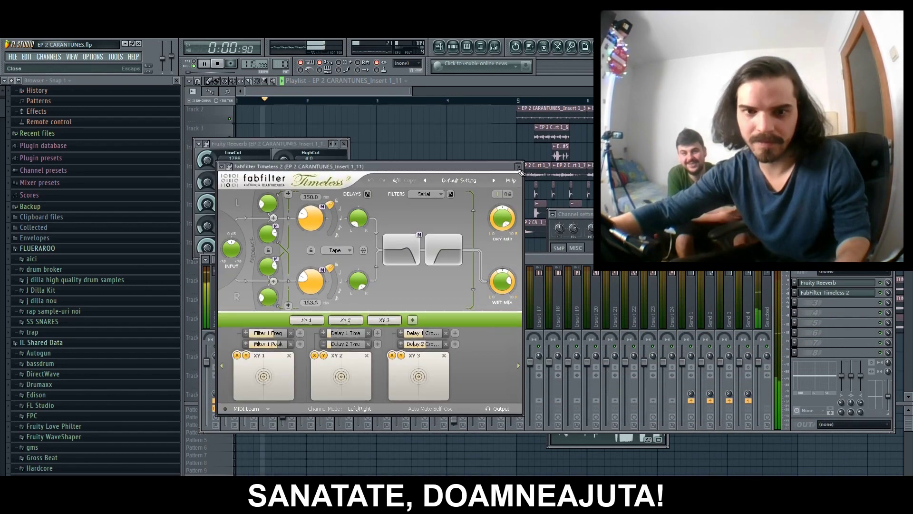
{"action": "left_click", "coordinate": [523, 440]}
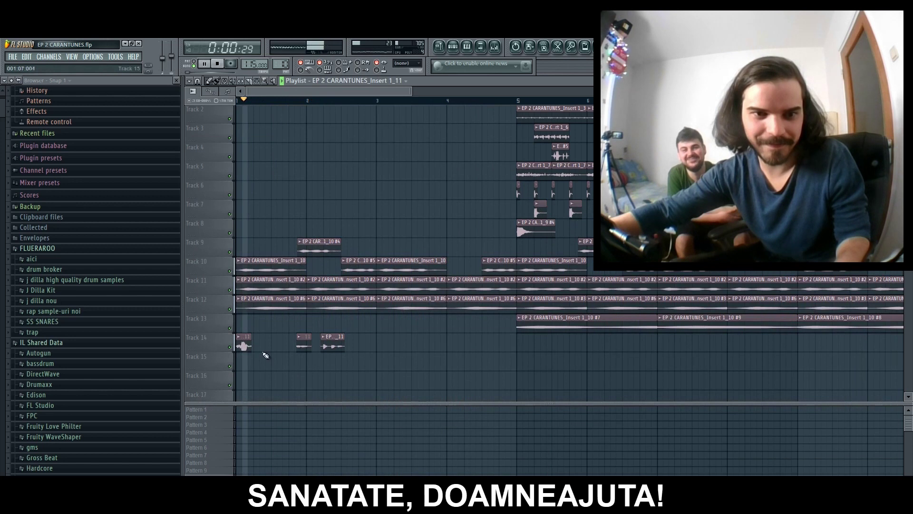
- Repeat the short Insert 1_11 #2 clip throughout bar 1 and duplicate the series onward along Track 13
{"action": "scroll", "coordinate": [241, 344], "scroll_direction": "up", "scroll_amount": 3}
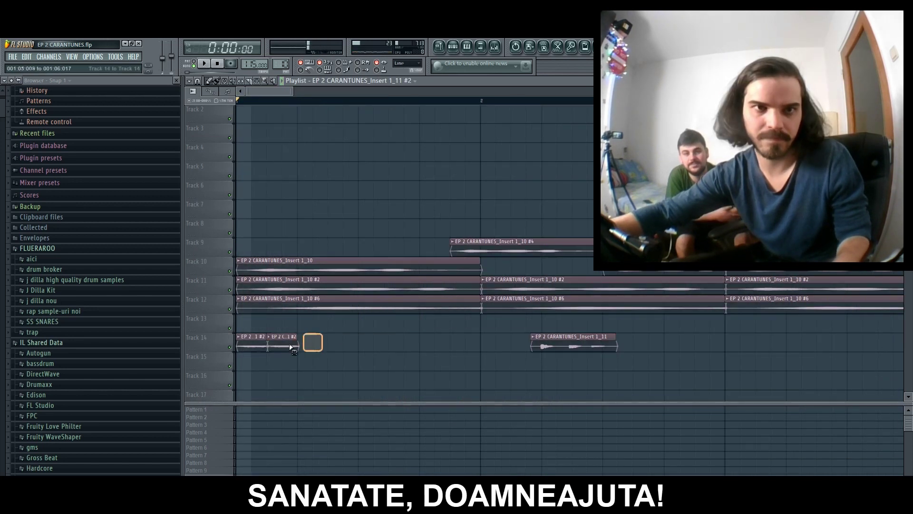
{"action": "key", "text": "space"}
{"action": "left_click", "coordinate": [309, 346]}
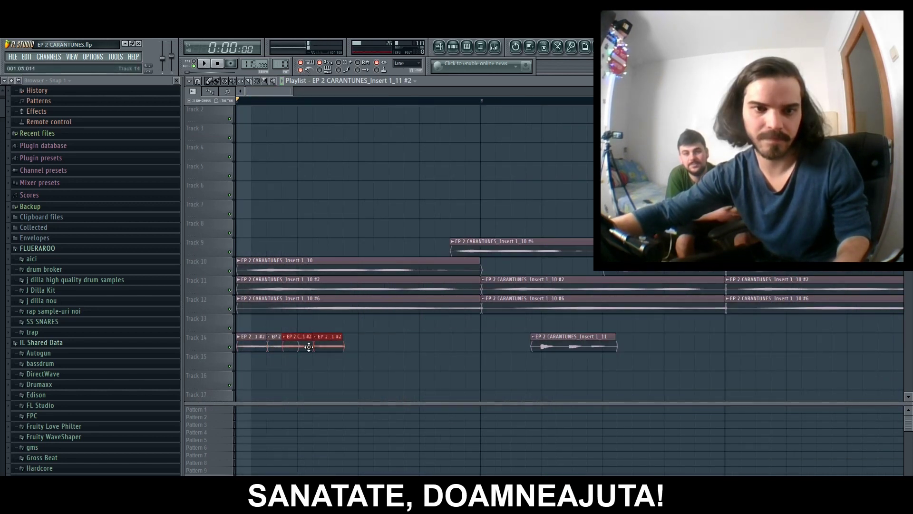
{"action": "left_click_drag", "start_coordinate": [399, 351], "coordinate": [529, 319]}
{"action": "key", "text": "ctrl+b"}
{"action": "key", "text": "space"}
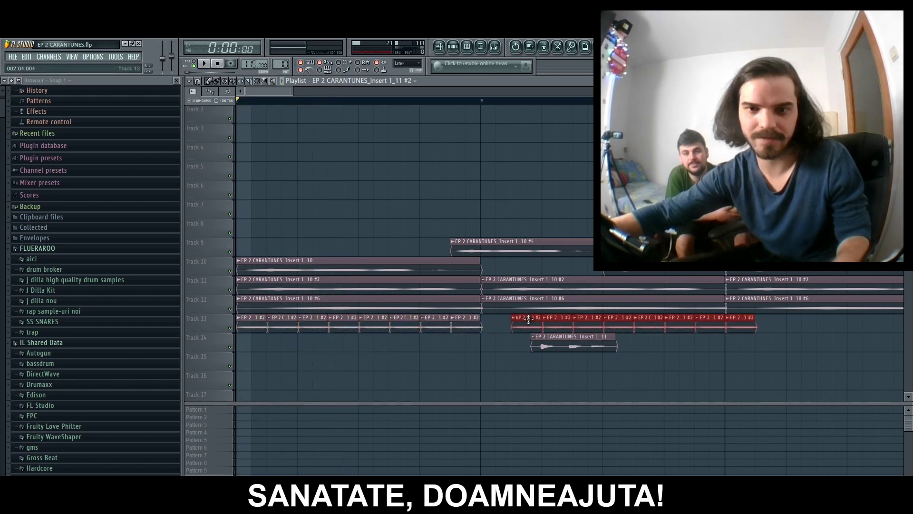
- Add Gross Beat to the Insert 1_11 #2 mixer track and choose its Sidechain volume preset
{"action": "scroll", "coordinate": [408, 97], "scroll_direction": "down", "scroll_amount": 3}
{"action": "key", "text": "F9"}
{"action": "left_click", "coordinate": [789, 283]}
{"action": "left_click", "coordinate": [799, 457]}
{"action": "left_click", "coordinate": [214, 348]}
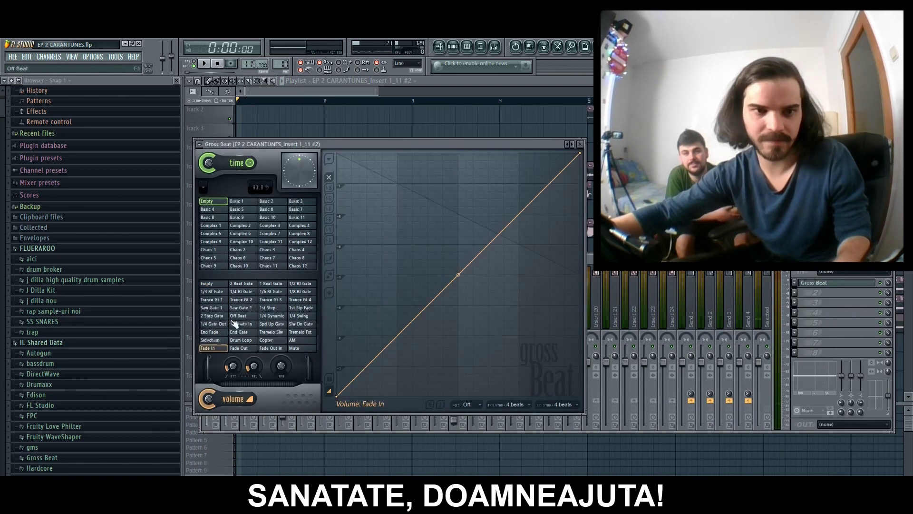
{"action": "left_click", "coordinate": [210, 340]}
- Play the arrangement, return to the playlist and extend the end of the Insert 1_11 #3 clip on Track 14
{"action": "key", "text": "space"}
{"action": "key", "text": "F9"}
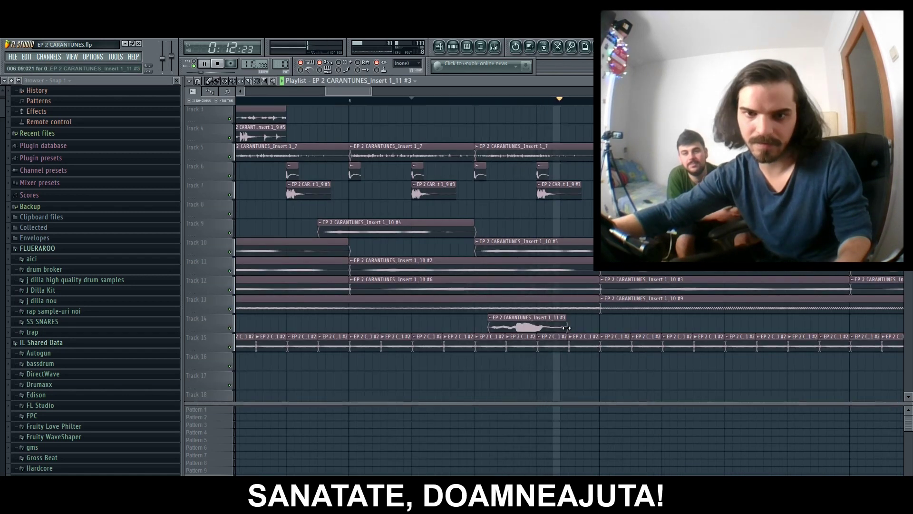
{"action": "left_click_drag", "start_coordinate": [569, 324], "coordinate": [629, 324]}
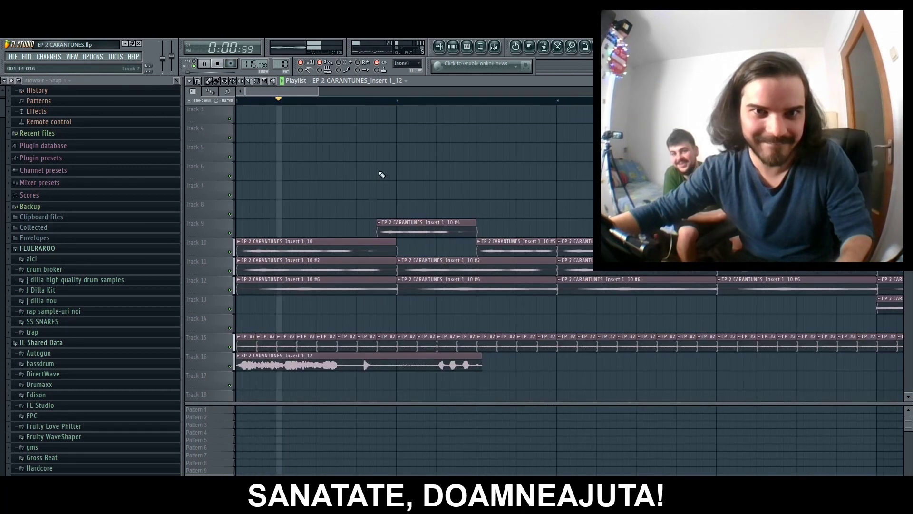
- Stop playback, set the playlist snap to Line and assign the Insert 1_11 #2 sound to mixer track 17
{"action": "key", "text": "space"}
{"action": "left_click", "coordinate": [408, 63]}
{"action": "left_click", "coordinate": [405, 71]}
{"action": "scroll", "coordinate": [279, 95], "scroll_direction": "up", "scroll_amount": 3}
{"action": "left_click", "coordinate": [493, 51]}
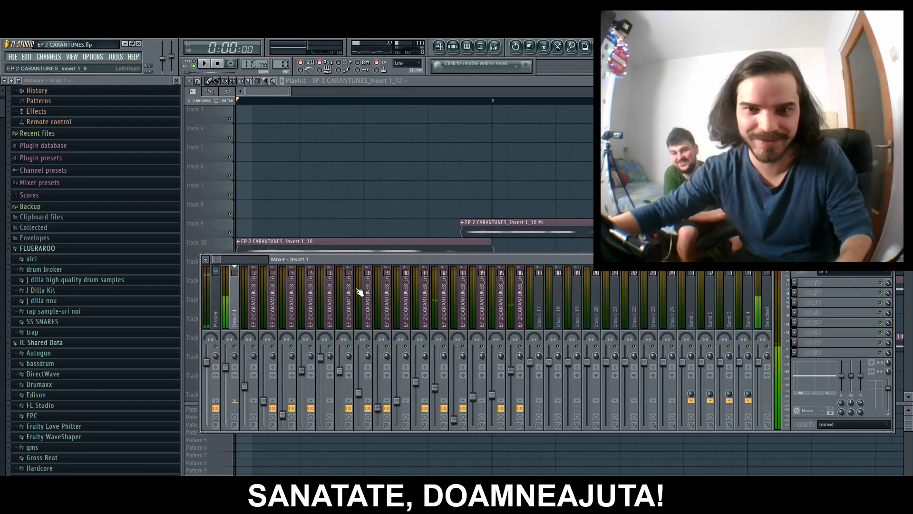
{"action": "left_click", "coordinate": [533, 309]}
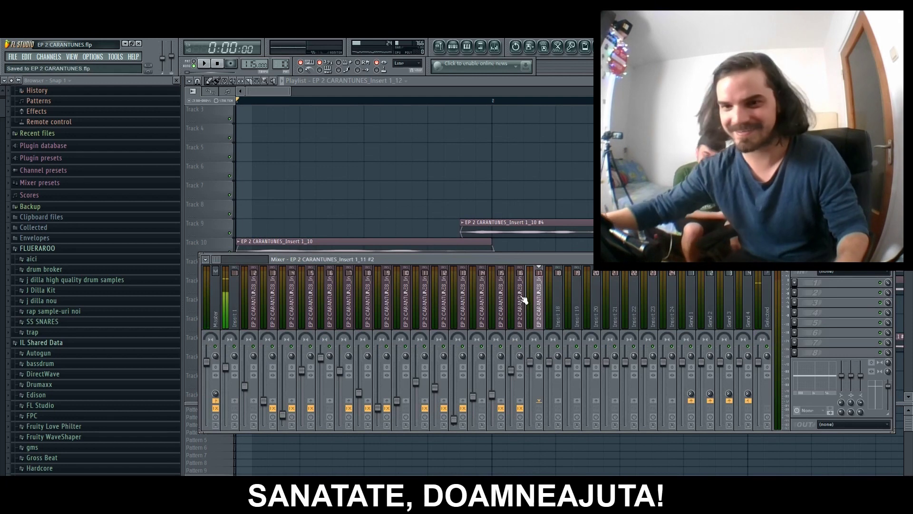
- With the snap at 1/2 step, place the Insert 1_12 #3 slice at bar 2 on Track 16 and adjust its end during playback
{"action": "key", "text": "F9"}
{"action": "left_click", "coordinate": [408, 63]}
{"action": "left_click", "coordinate": [407, 130]}
{"action": "left_click", "coordinate": [495, 361]}
{"action": "key", "text": "space"}
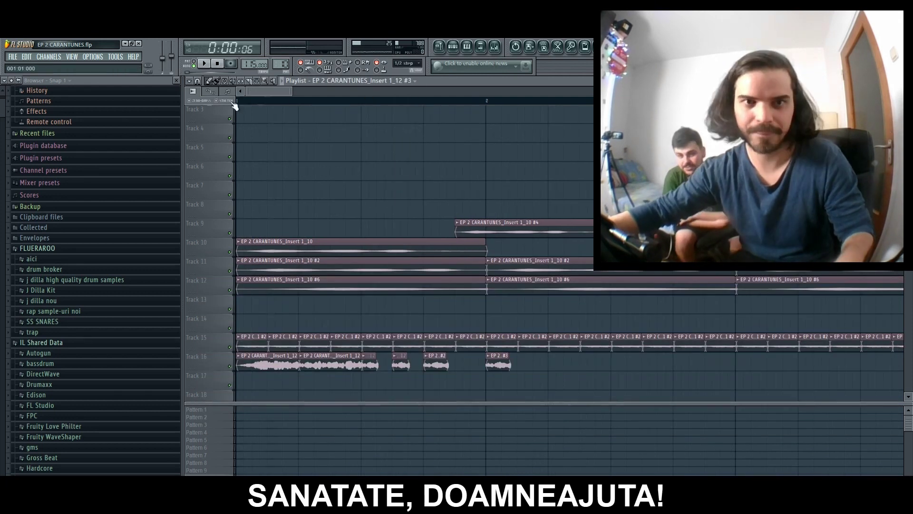
{"action": "key", "text": "space"}
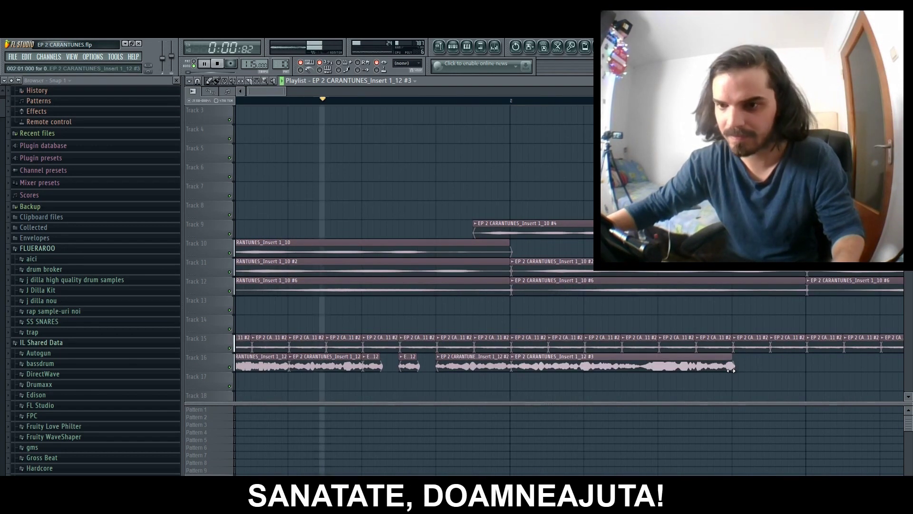
{"action": "left_click_drag", "start_coordinate": [731, 370], "coordinate": [581, 371]}
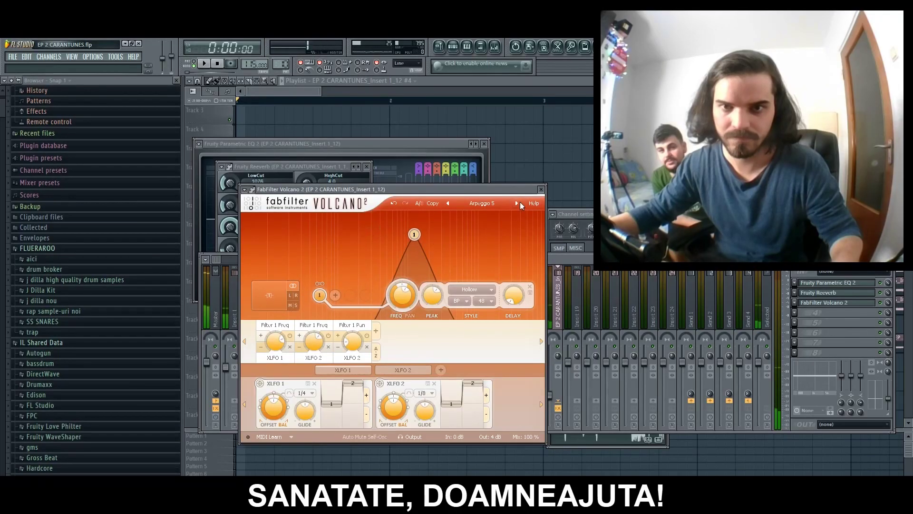
- Switch FabFilter Volcano 2 on the Insert 1_12 mixer track to the preset following Arpeggio 5
{"action": "left_click", "coordinate": [515, 204]}
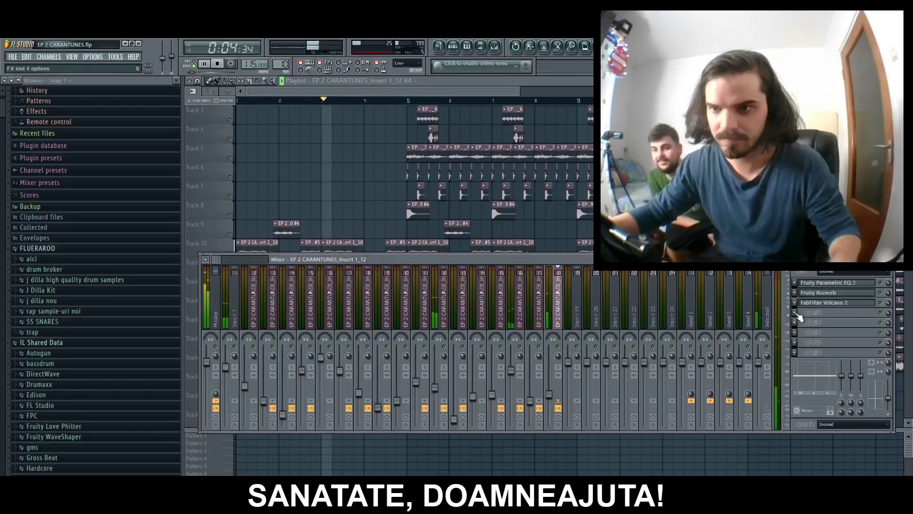
{"action": "left_click", "coordinate": [815, 328]}
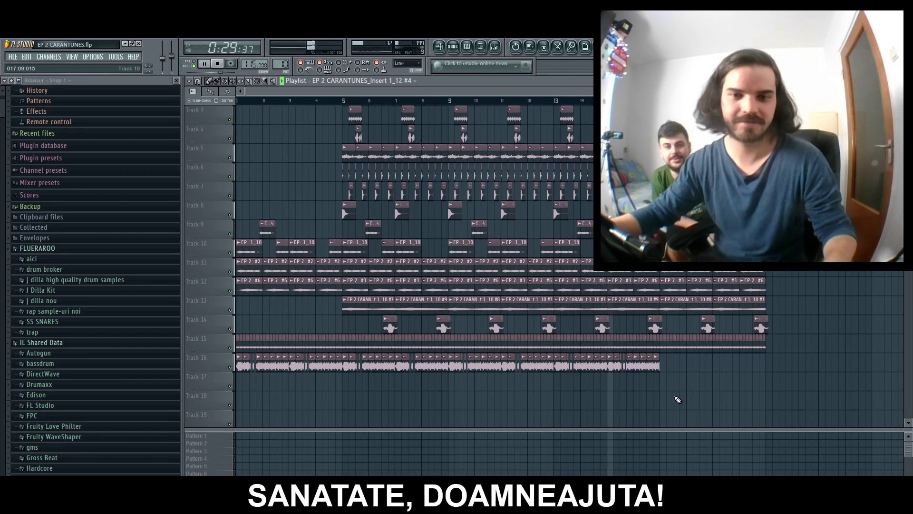
- Show the mixer and open the BASS peak controller on the track that holds Fruity Vocoder and Auto-Tune VST
{"action": "left_click", "coordinate": [495, 47]}
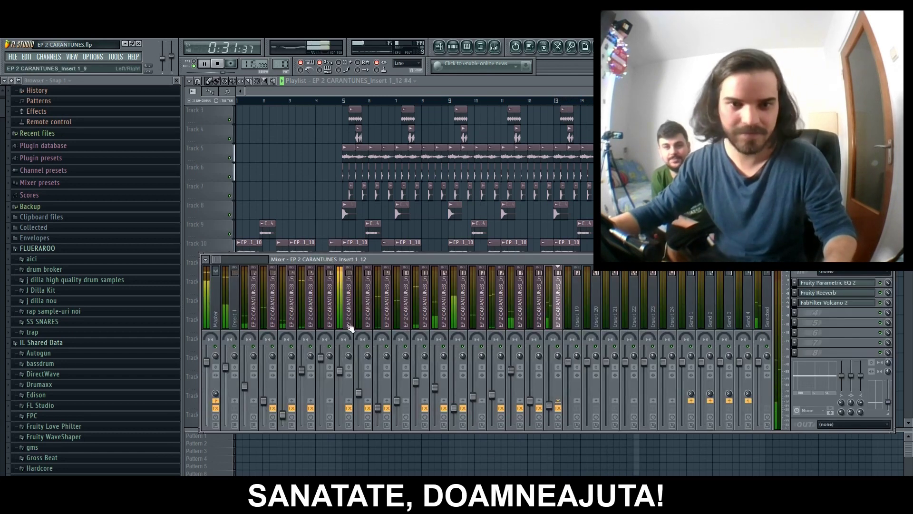
{"action": "left_click", "coordinate": [818, 313]}
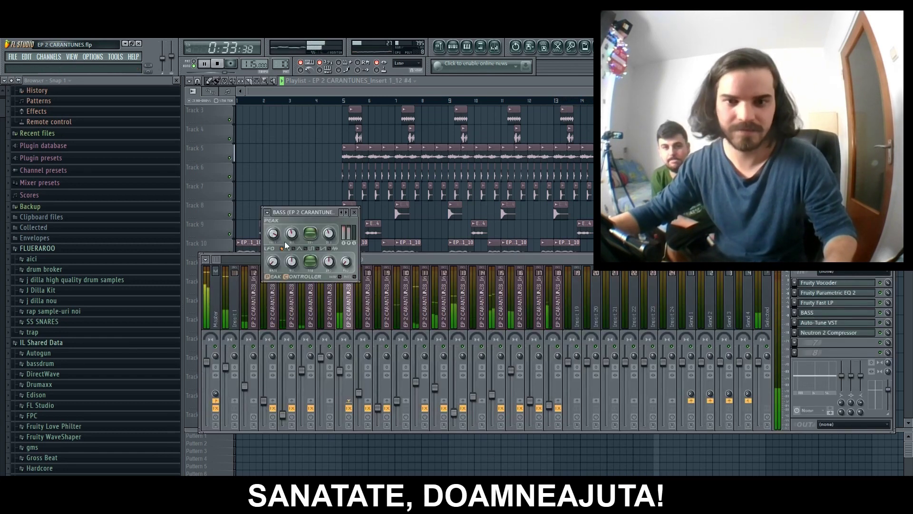